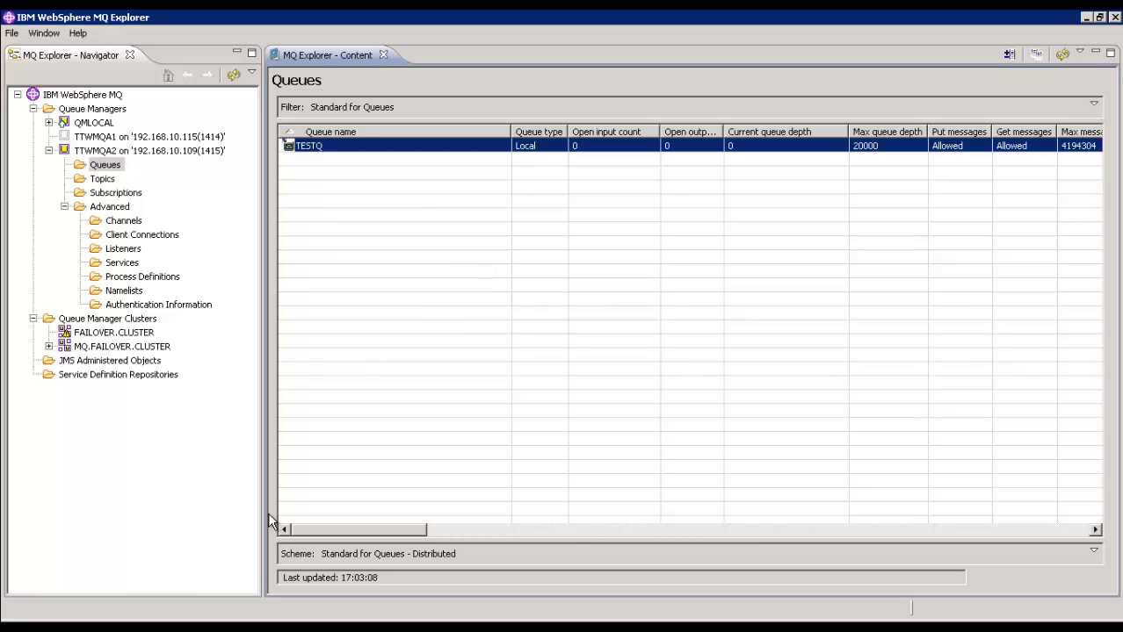
Step: Switch to HP Virtual User Generator, run the ten-message Inject_Load_2_FAIL sender script, and refresh the queue list in WebSphere MQ Explorer
{"action": "left_click", "coordinate": [132, 628]}
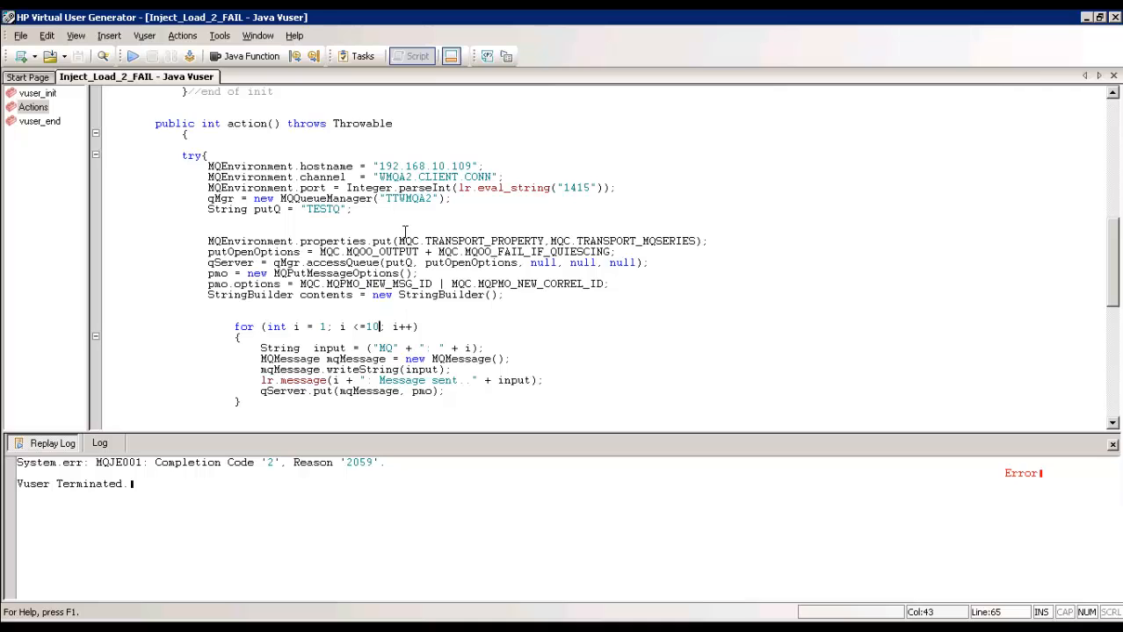
{"action": "left_click", "coordinate": [137, 56]}
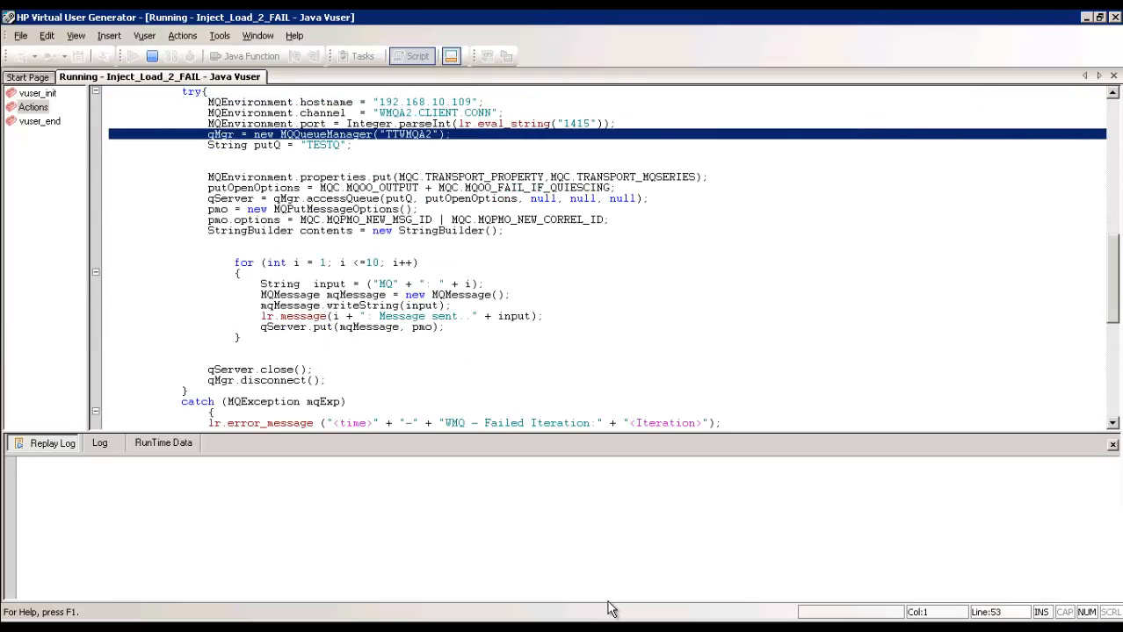
{"action": "key", "text": "alt+Tab"}
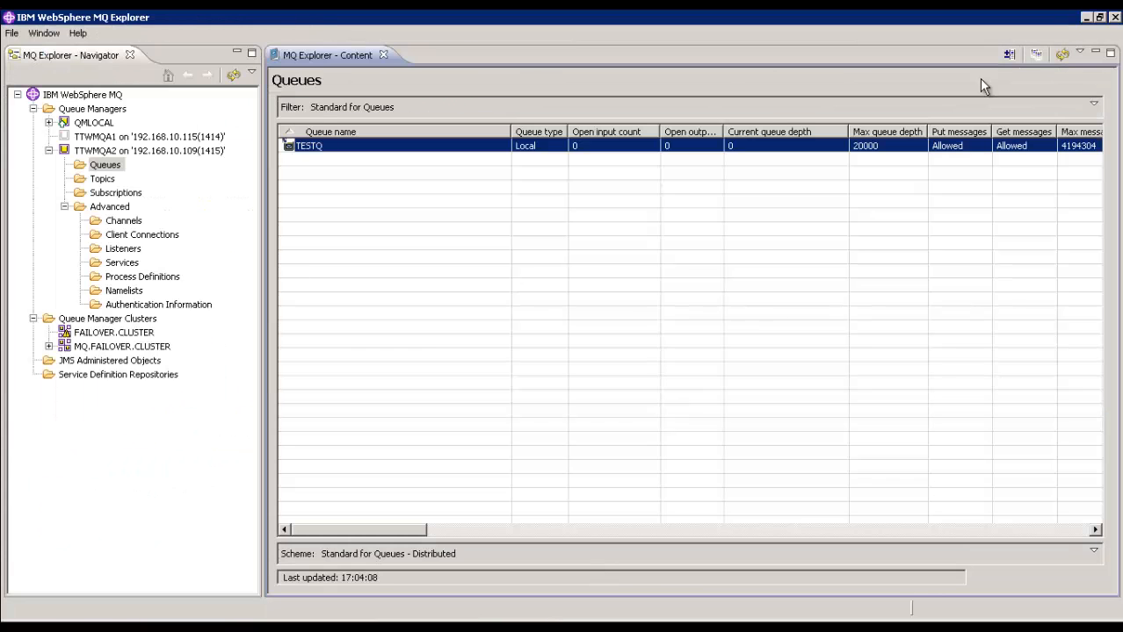
{"action": "left_click", "coordinate": [1062, 55]}
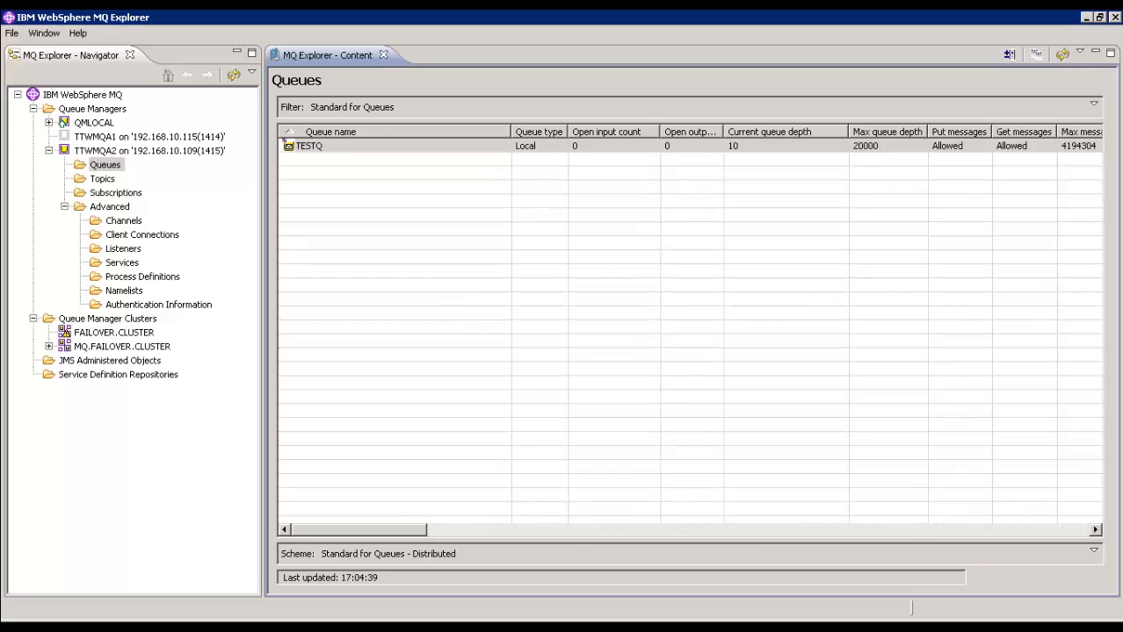
Step: Switch to vSphere Client, apply the pending reconfiguration of virtual machine TTRH-vWMQ75-1, and minimize the client
{"action": "left_click", "coordinate": [360, 627]}
{"action": "left_click", "coordinate": [841, 541]}
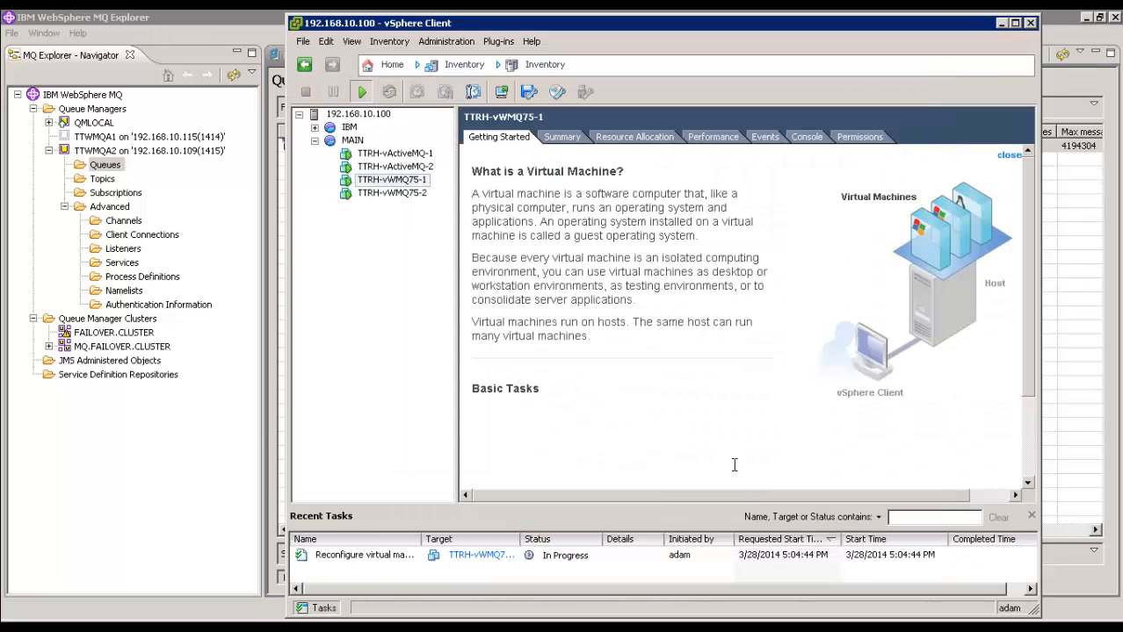
{"action": "left_click", "coordinate": [1001, 22]}
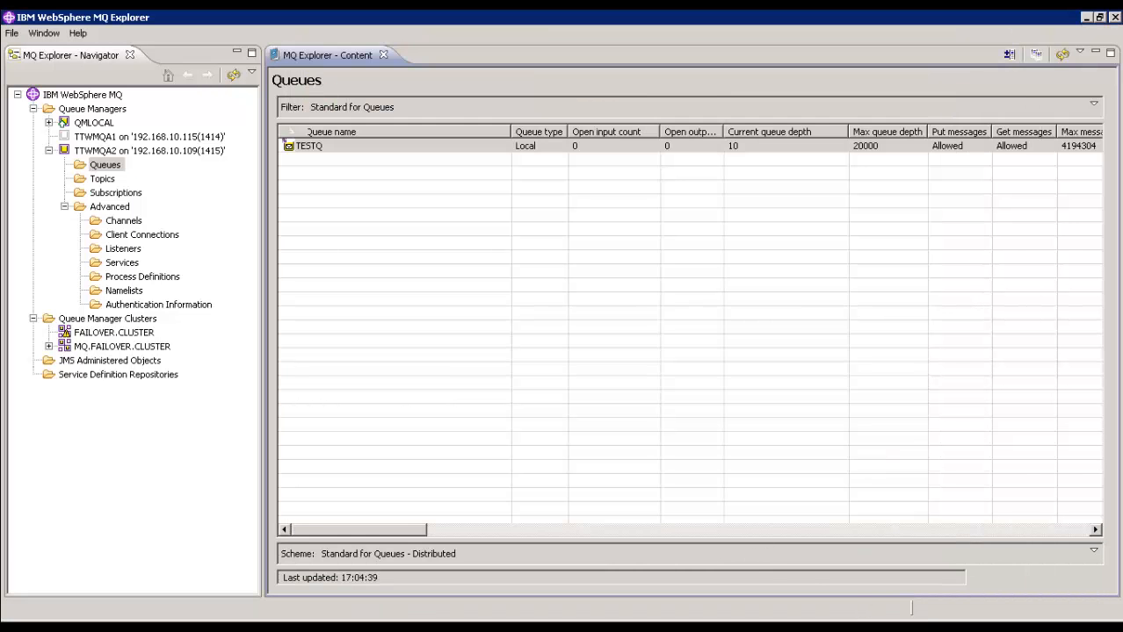
Step: Minimize the TTRH-vWMQ75-1 terminal, bring up the TTRH-vWMQ75-2 terminal, and start timing the failover in Free Stopwatch
{"action": "left_click", "coordinate": [686, 627]}
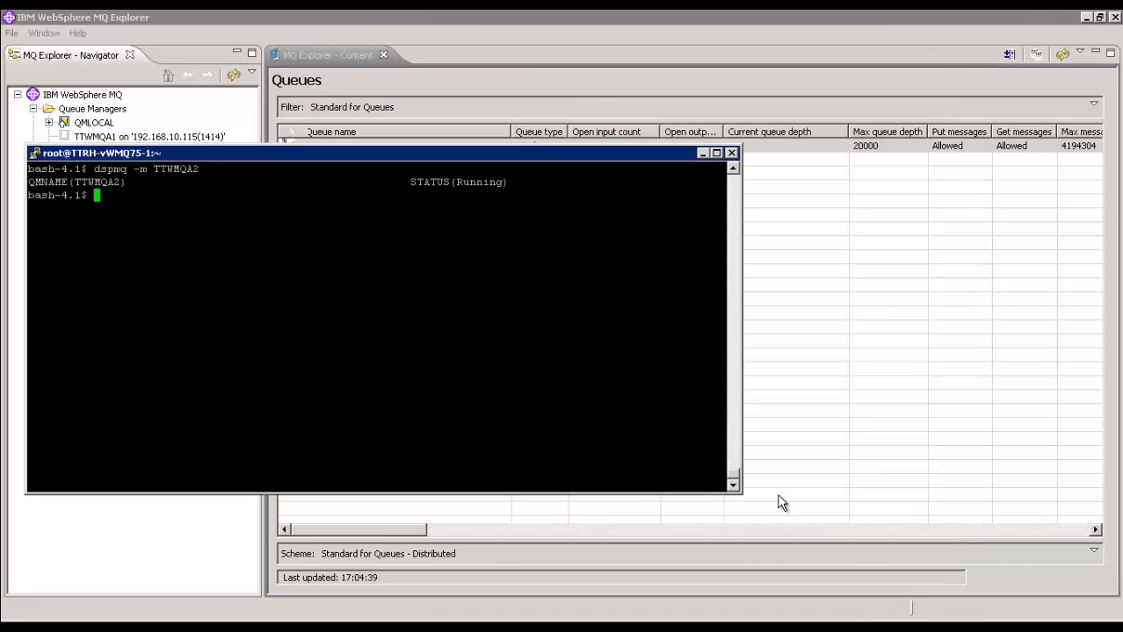
{"action": "left_click", "coordinate": [773, 627]}
{"action": "left_click", "coordinate": [703, 154]}
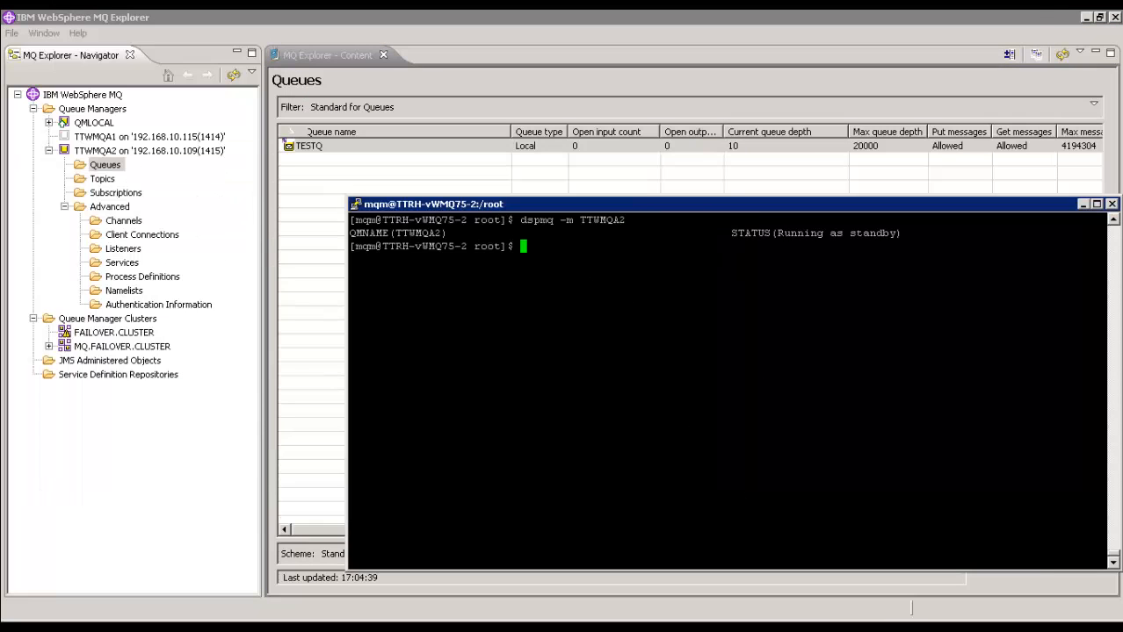
{"action": "left_click", "coordinate": [601, 627]}
{"action": "left_click", "coordinate": [588, 626]}
{"action": "left_click", "coordinate": [663, 626]}
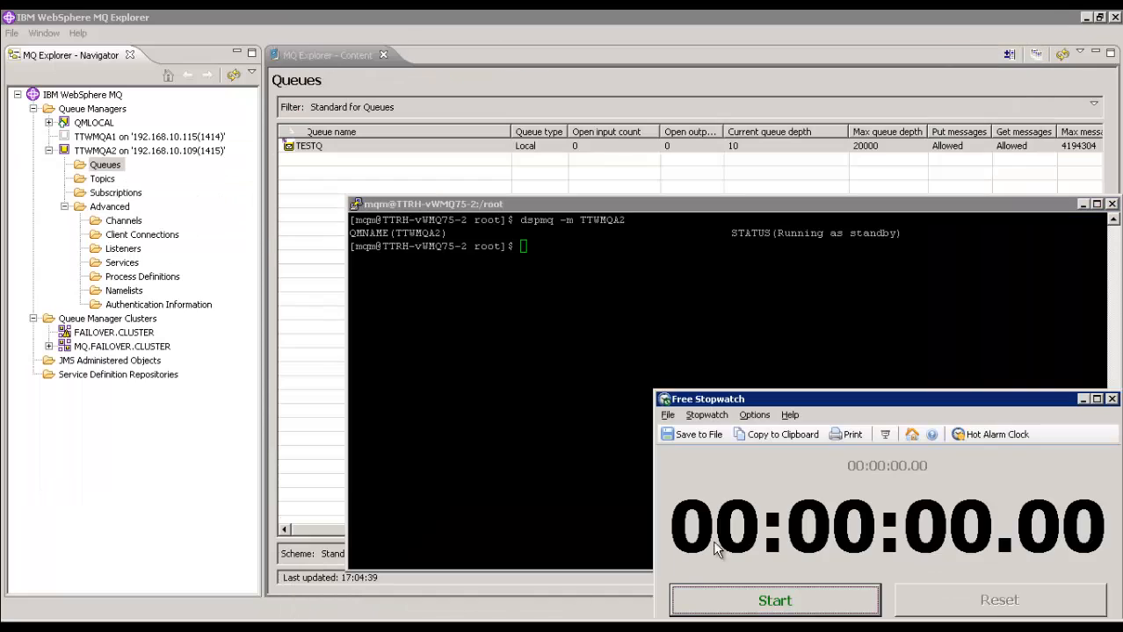
{"action": "left_click", "coordinate": [761, 598]}
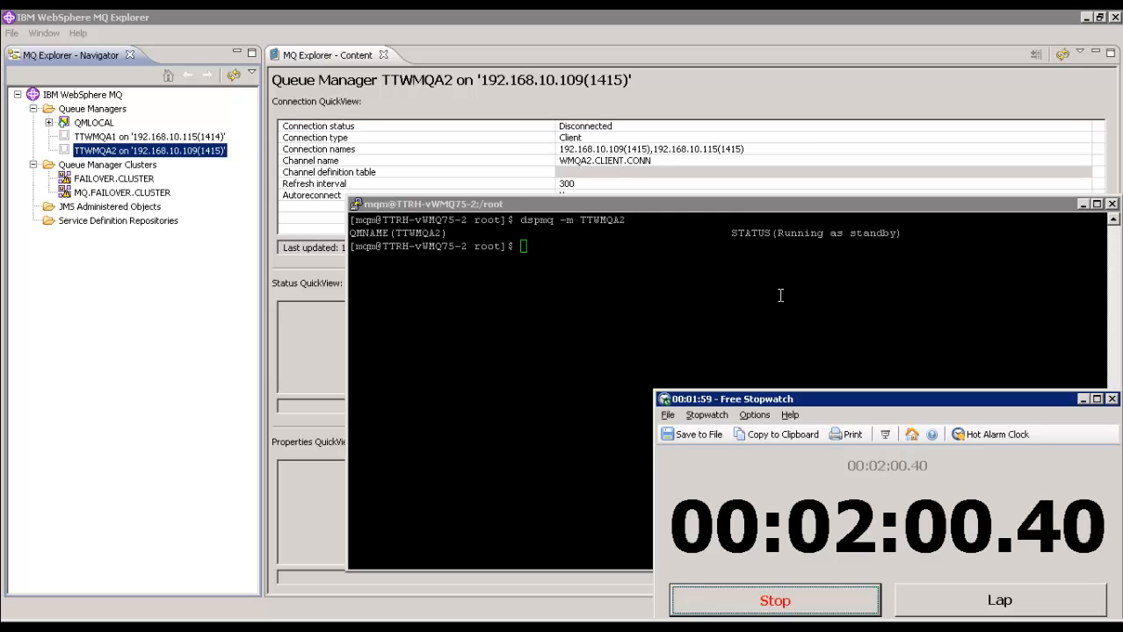
Step: Check the queue manager status on TTRH-vWMQ75-2 with dspmq -m TTWMQA2, and return to the queue list in MQ Explorer
{"action": "left_click", "coordinate": [778, 295]}
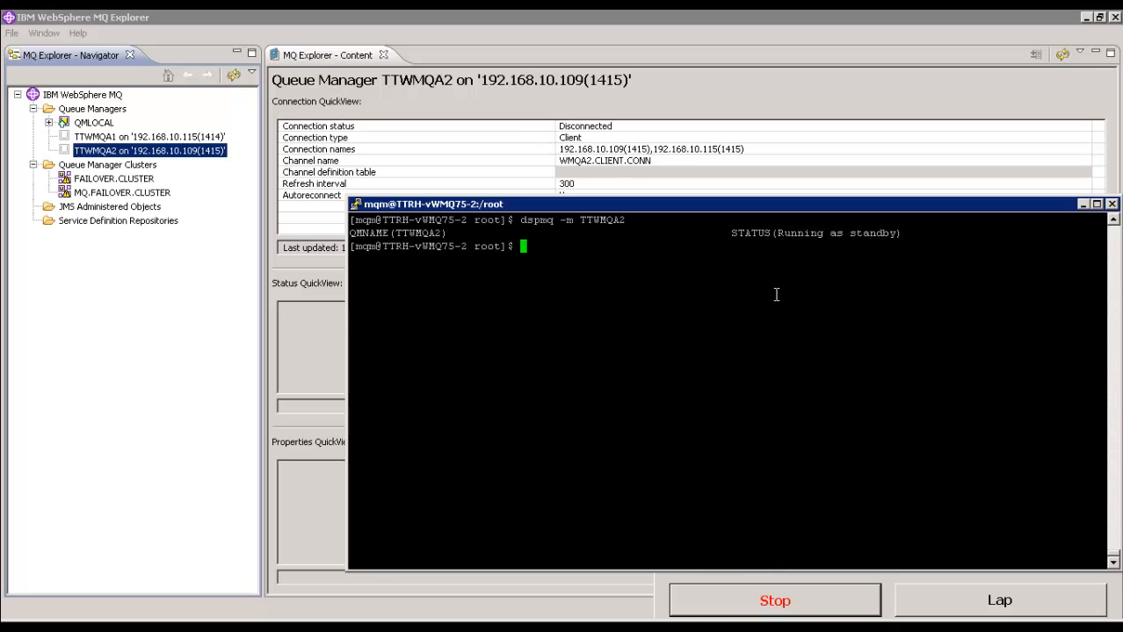
{"action": "key", "text": "Up"}
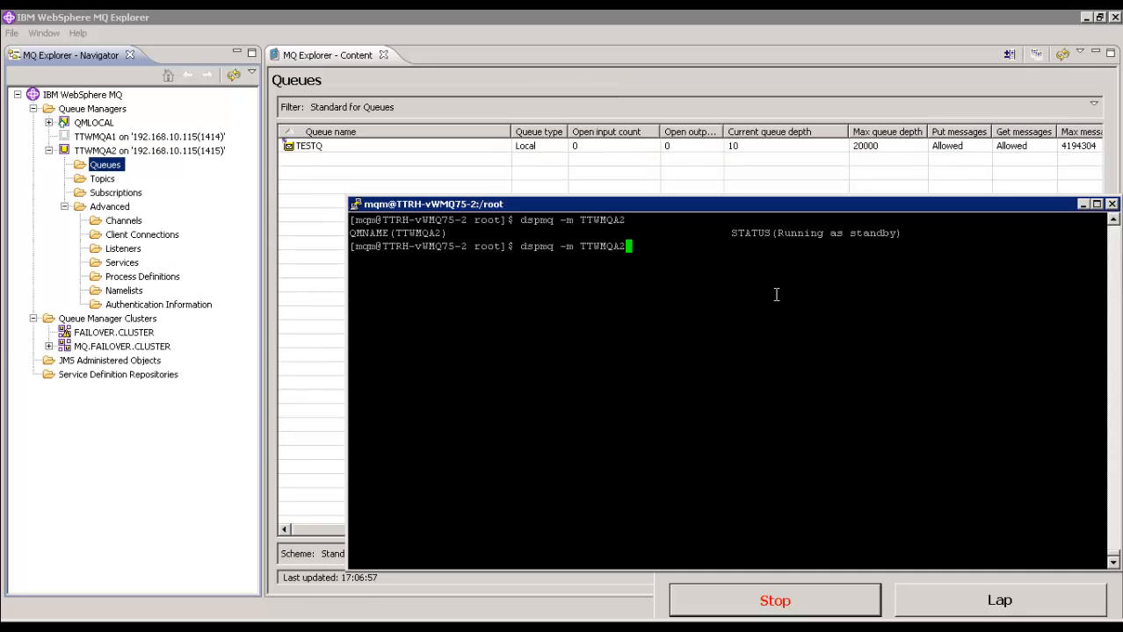
{"action": "key", "text": "Return"}
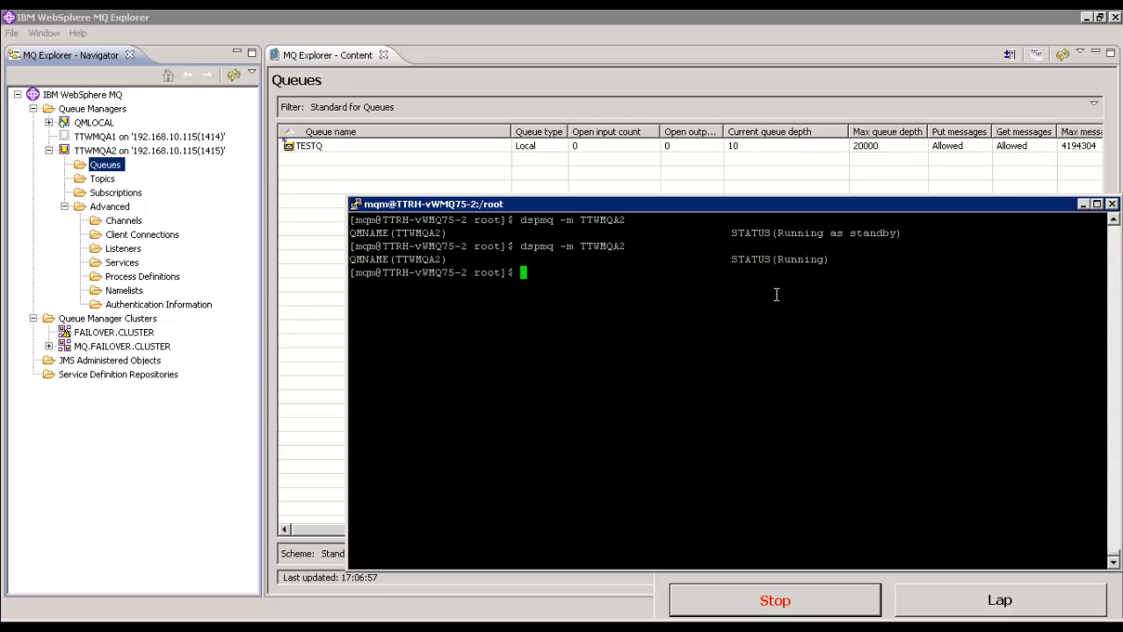
{"action": "left_click", "coordinate": [747, 150]}
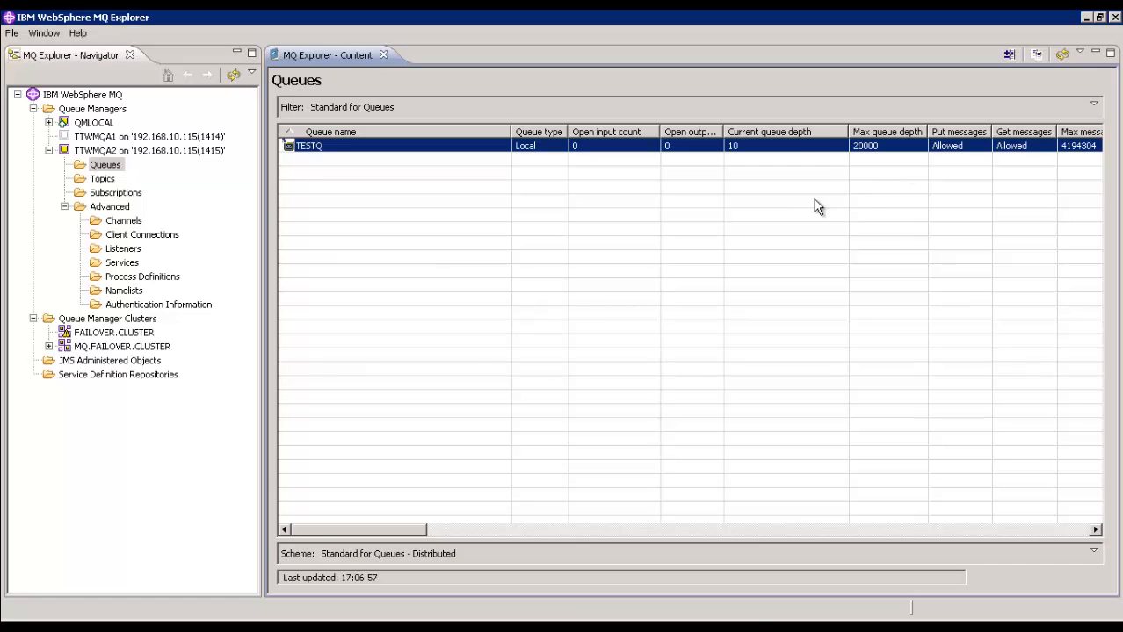
Step: Switch to the receiver script in Virtual User Generator, change its MQEnvironment.hostname to 192.168.10.115, and run it
{"action": "left_click", "coordinate": [237, 615]}
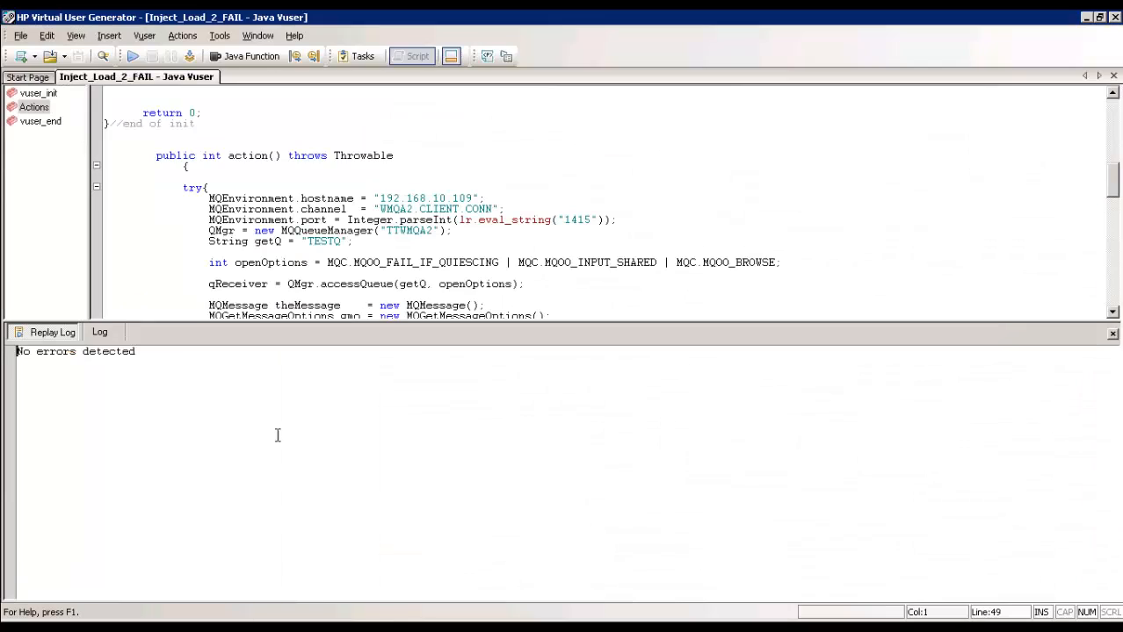
{"action": "left_click", "coordinate": [475, 198]}
{"action": "key", "text": "BackSpace"}
{"action": "key", "text": "BackSpace"}
{"action": "key", "text": "BackSpace"}
{"action": "type", "text": "115"}
{"action": "left_click", "coordinate": [132, 55]}
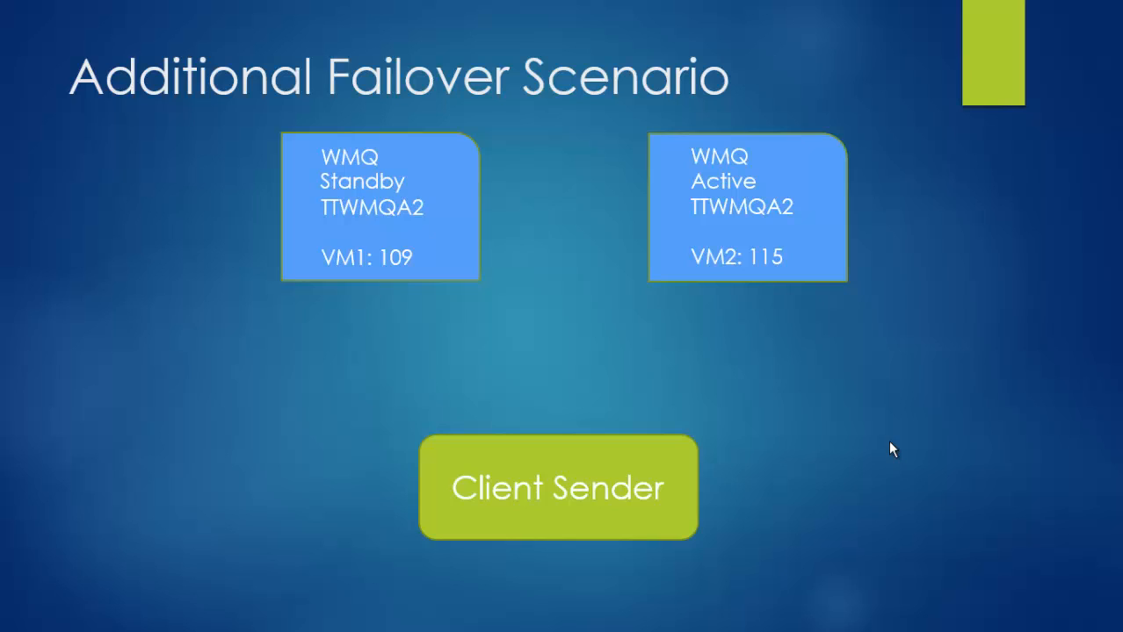
{"action": "left_click", "coordinate": [889, 442]}
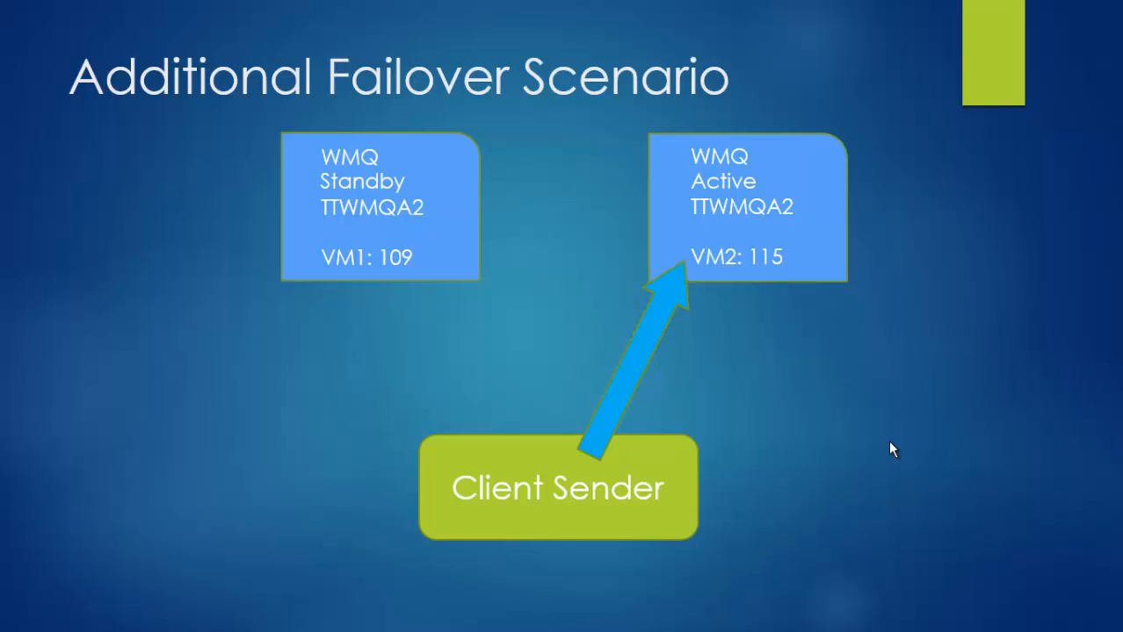
{"action": "left_click", "coordinate": [889, 448]}
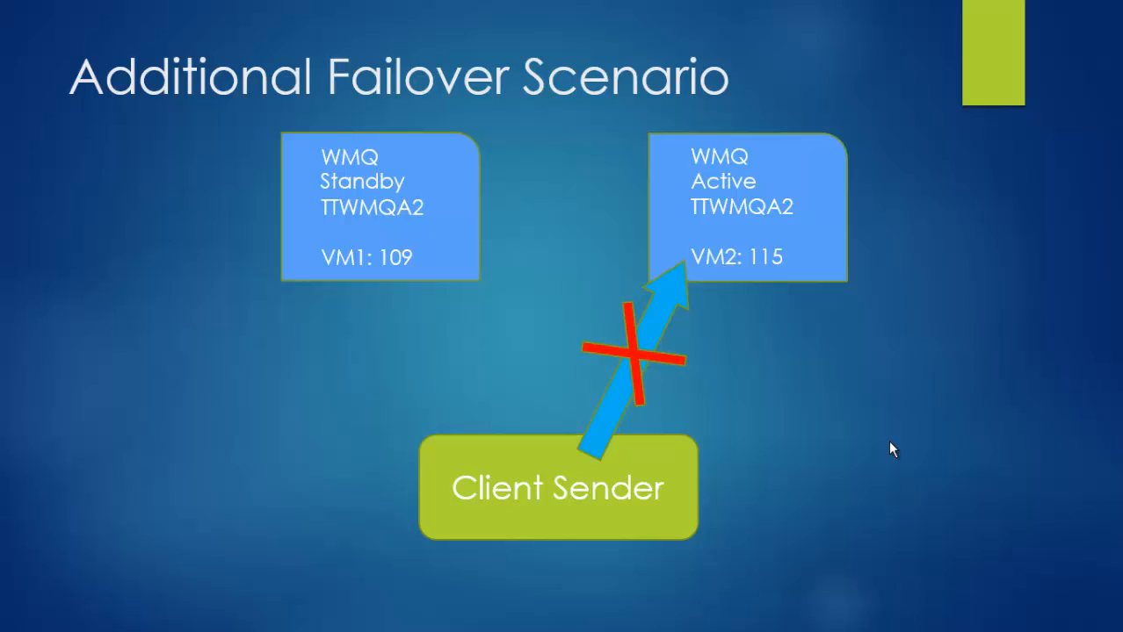
{"action": "left_click", "coordinate": [889, 449]}
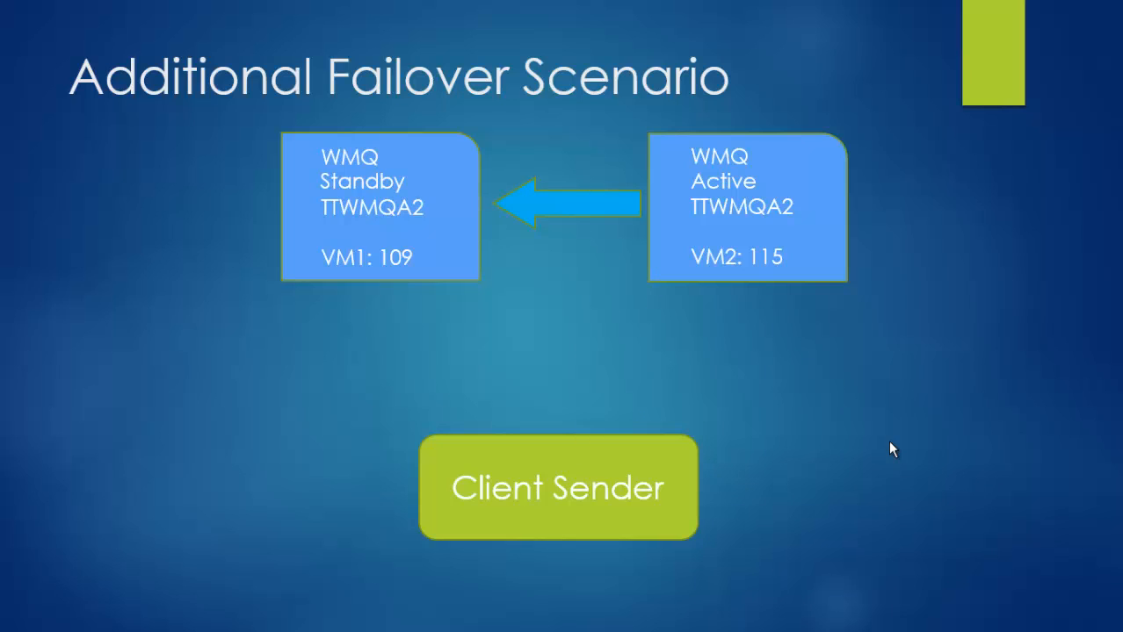
{"action": "left_click", "coordinate": [889, 449]}
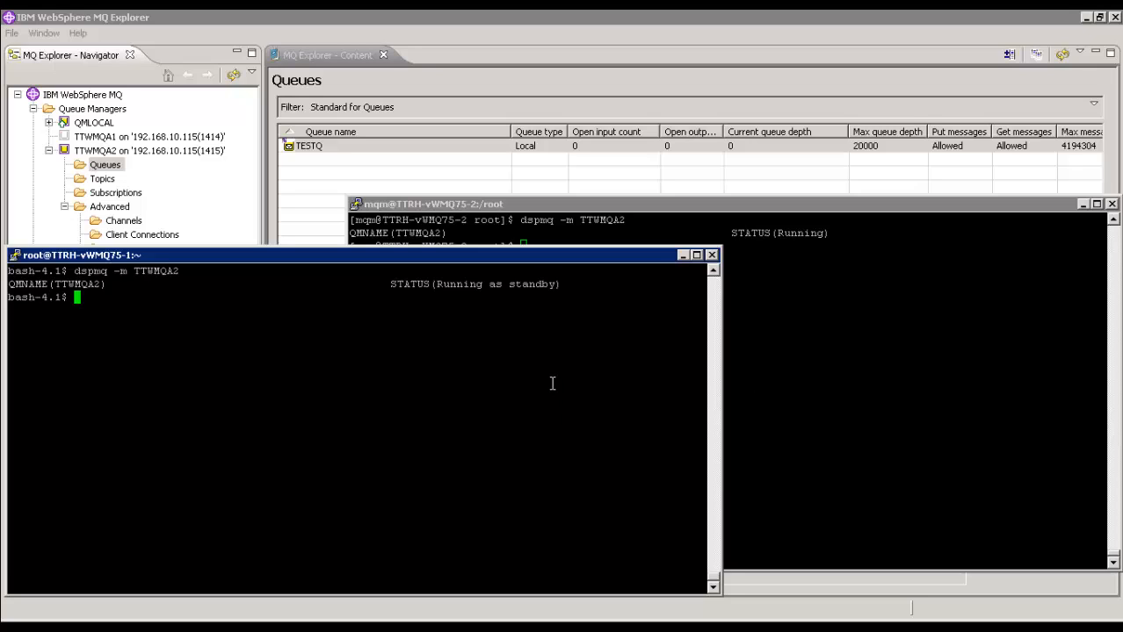
Step: Run the 15-message sender script against 192.168.10.115 in Virtual User Generator, and refresh the queue list in MQ Explorer
{"action": "left_click", "coordinate": [831, 292]}
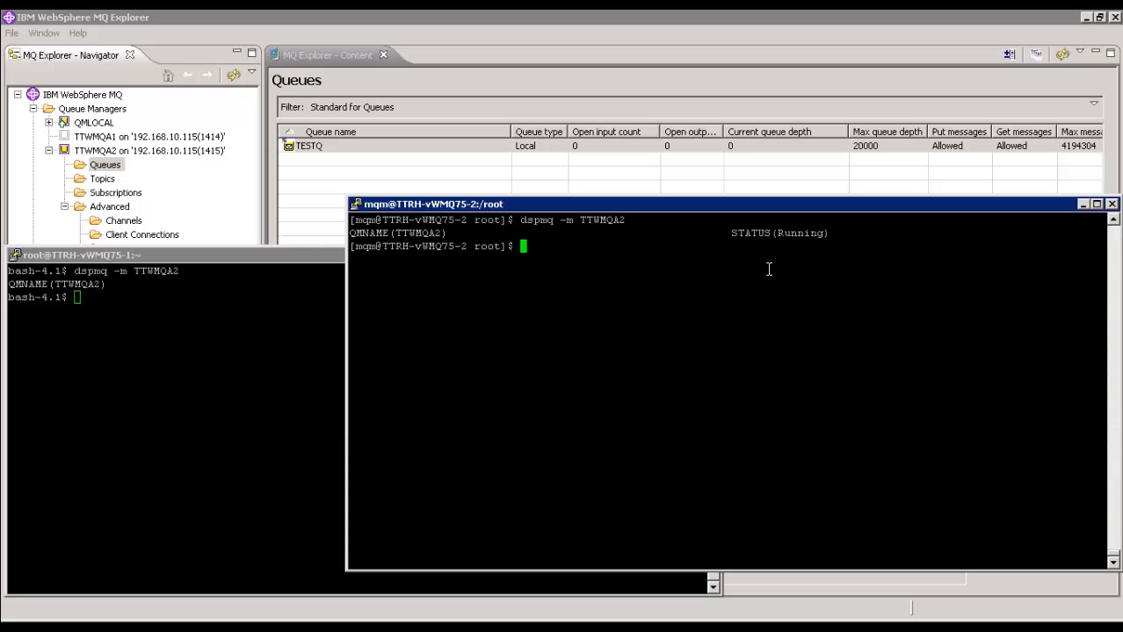
{"action": "left_click", "coordinate": [670, 174]}
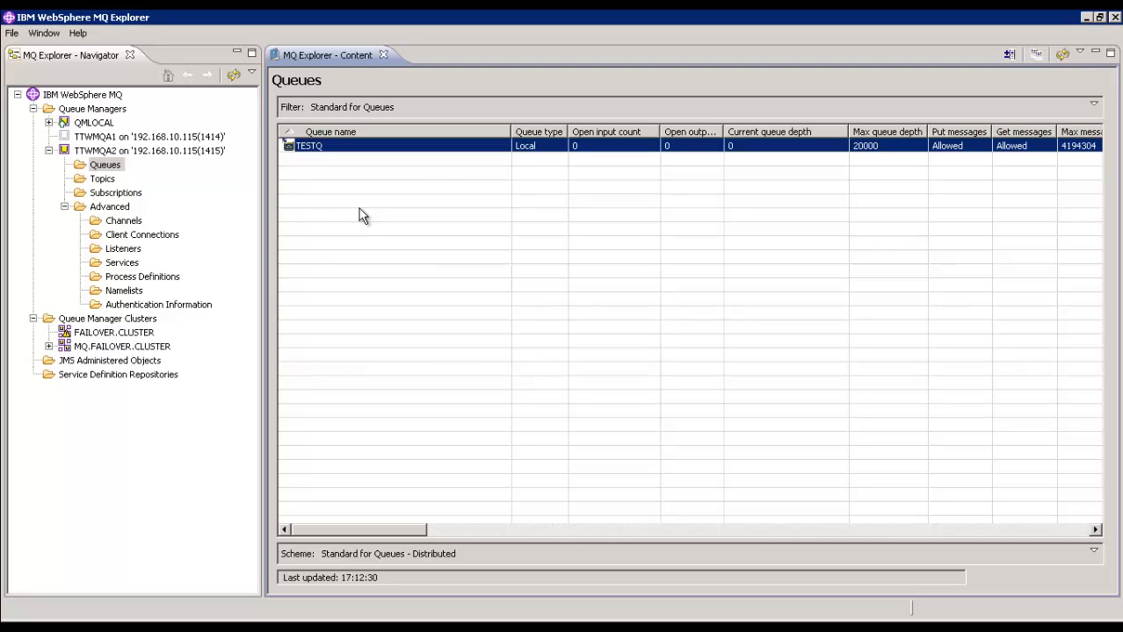
{"action": "left_click", "coordinate": [134, 628]}
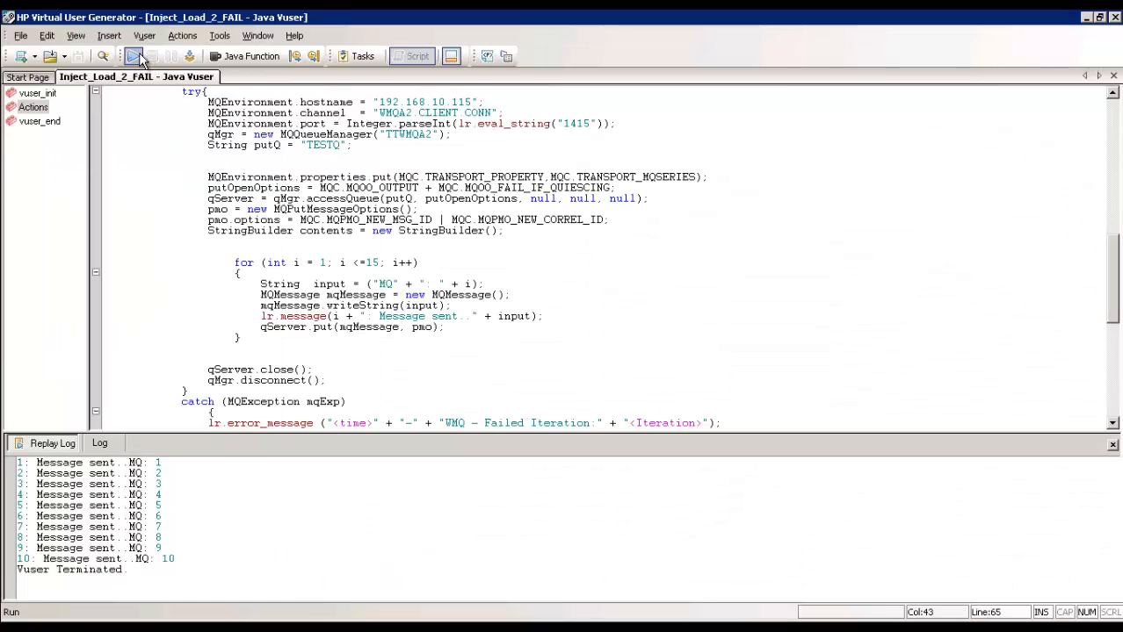
{"action": "left_click", "coordinate": [133, 55]}
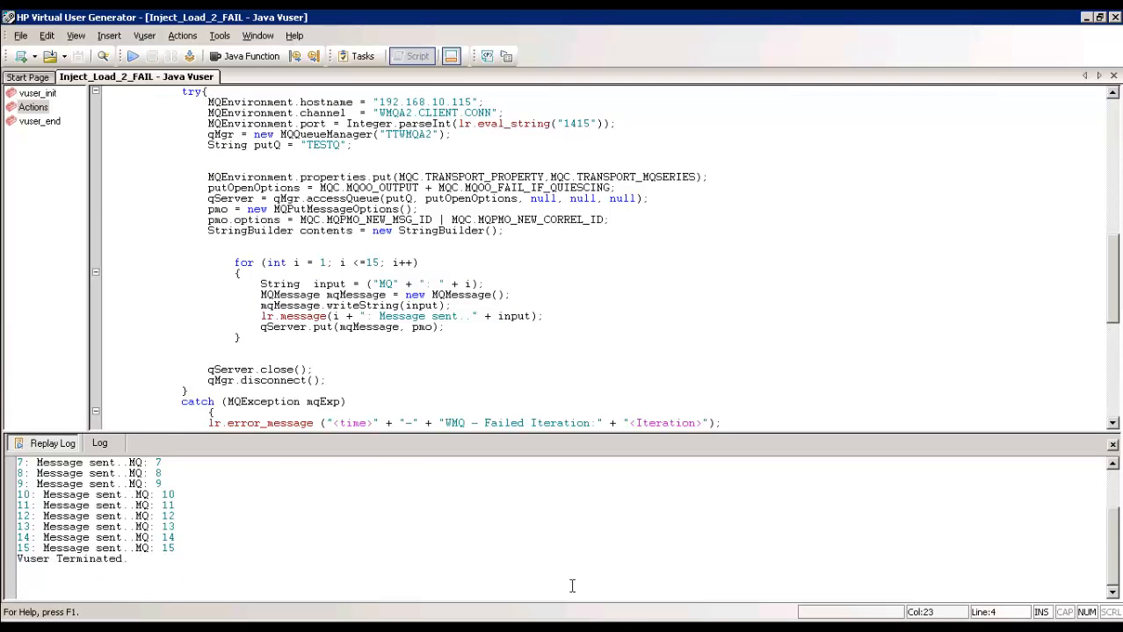
{"action": "left_click", "coordinate": [626, 628]}
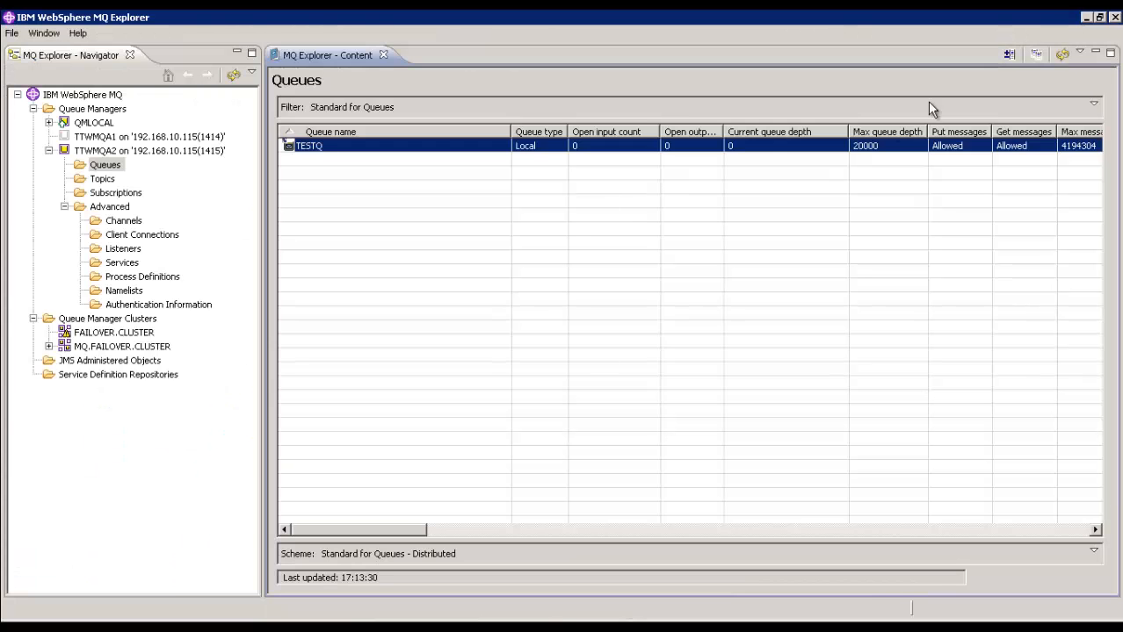
{"action": "left_click", "coordinate": [1061, 55]}
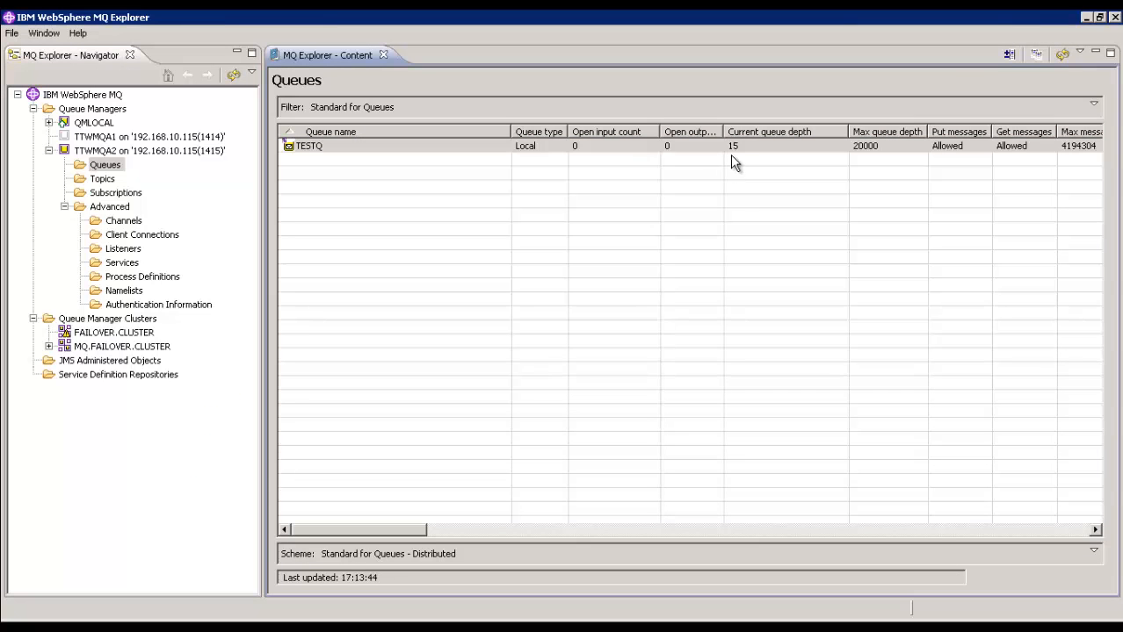
Step: Switch to vSphere Client and apply the disconnection of Network adapter 1 on virtual machine TTRH-vWMQ75-2
{"action": "left_click", "coordinate": [522, 627]}
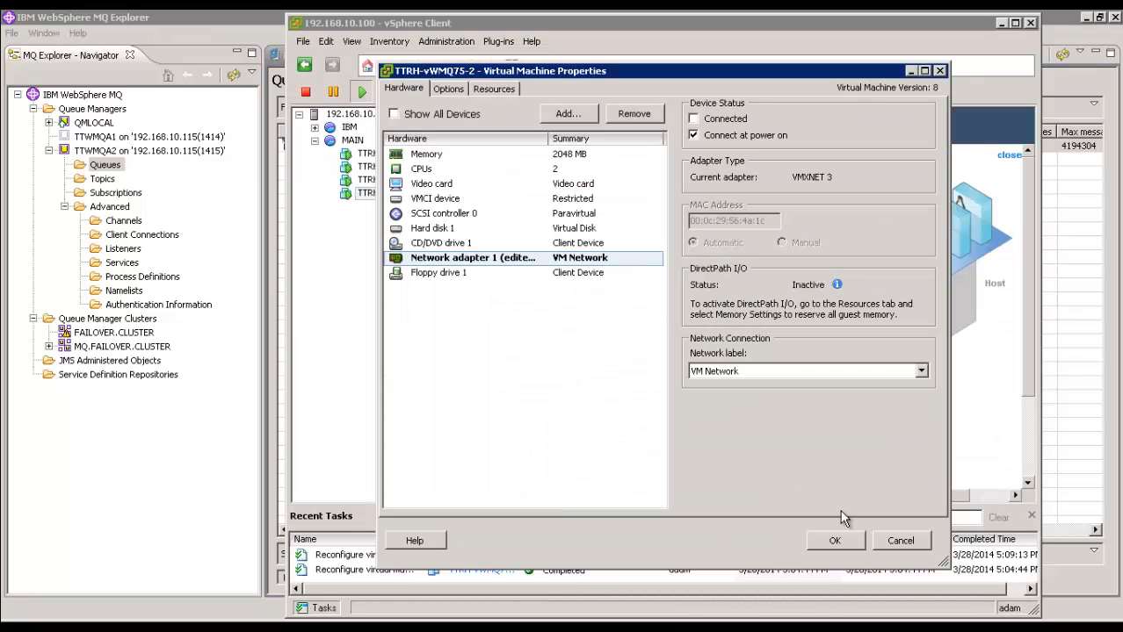
{"action": "left_click", "coordinate": [854, 541]}
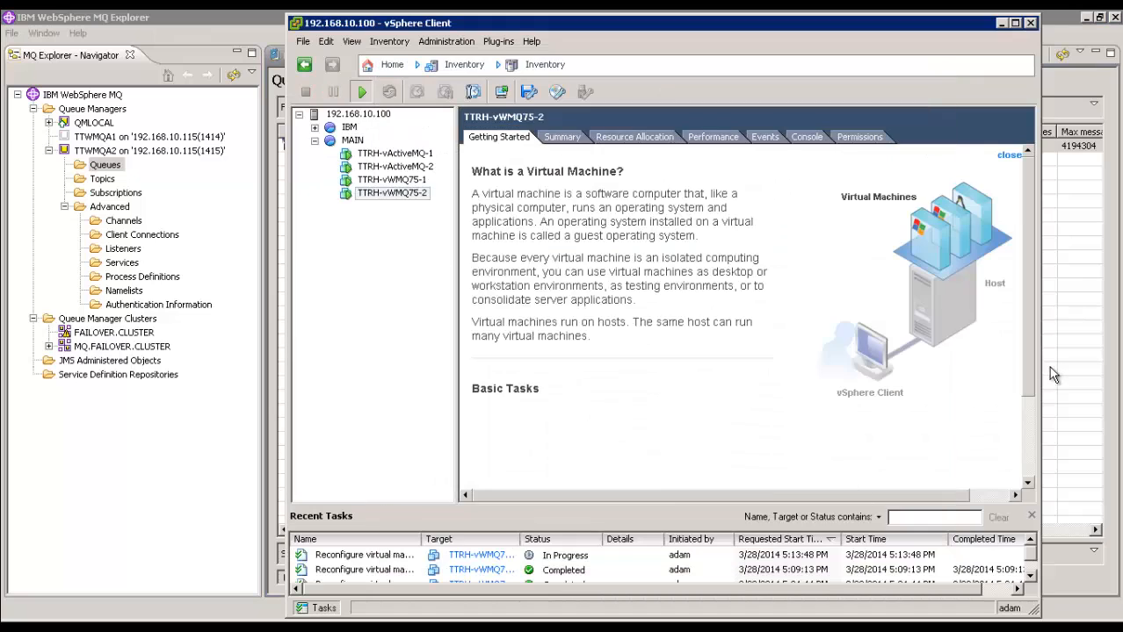
{"action": "key", "text": "alt+Tab"}
Step: Minimize the TTRH-vWMQ75-2 terminal, bring up the TTRH-vWMQ75-1 terminal, and reset and restart the stopwatch
{"action": "left_click", "coordinate": [773, 627]}
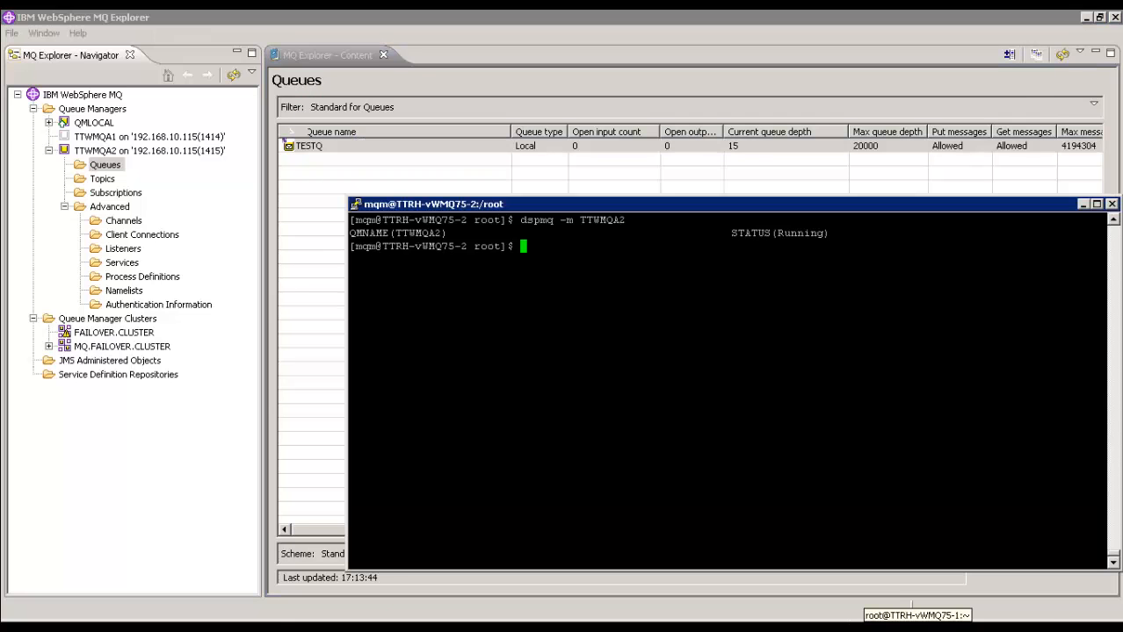
{"action": "left_click", "coordinate": [1082, 204]}
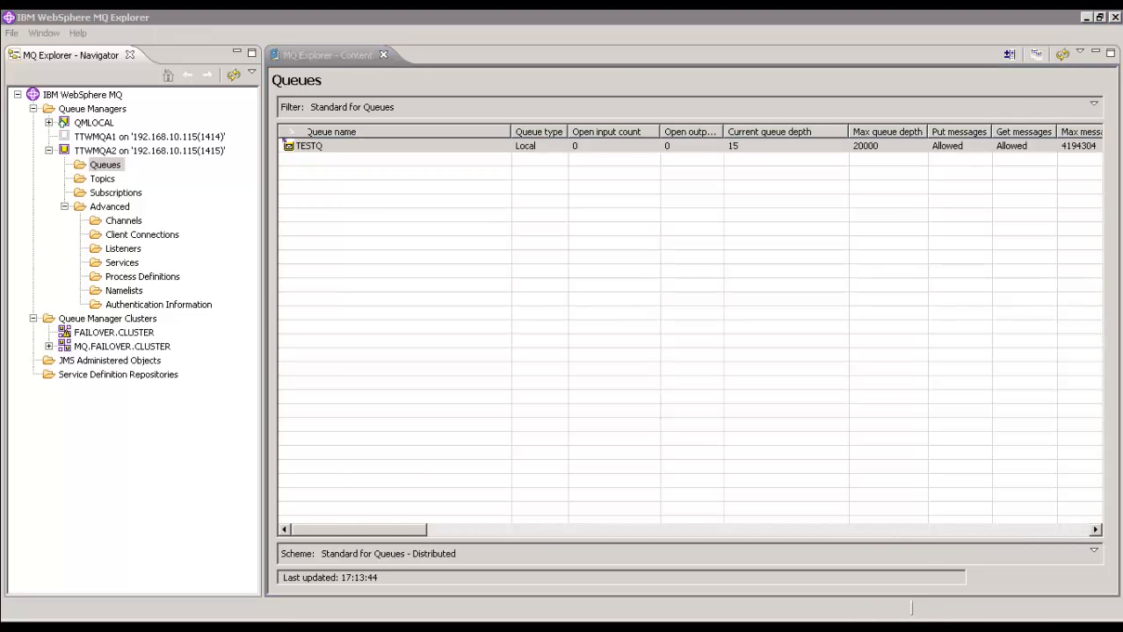
{"action": "left_click", "coordinate": [570, 626]}
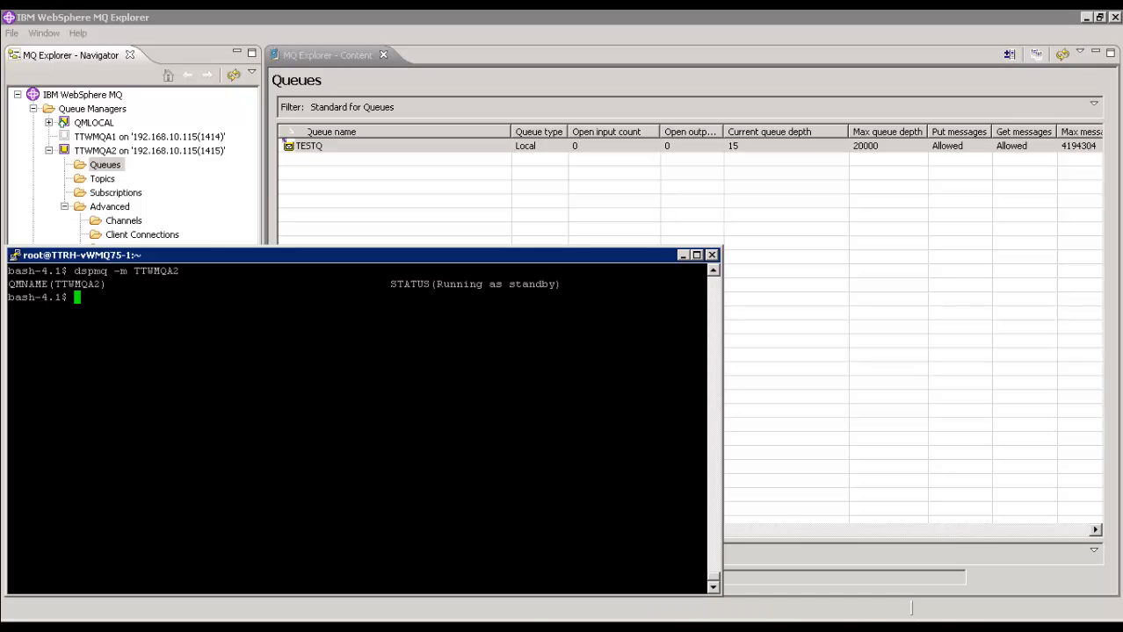
{"action": "left_click", "coordinate": [712, 625]}
{"action": "left_click", "coordinate": [797, 599]}
{"action": "left_click", "coordinate": [928, 599]}
{"action": "left_click", "coordinate": [782, 601]}
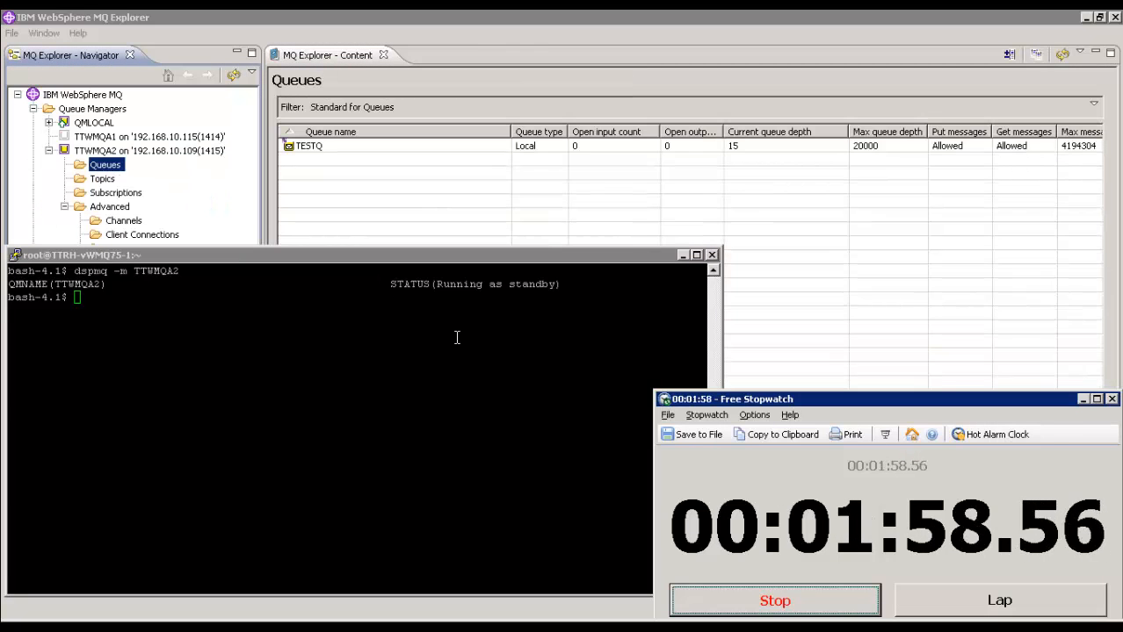
Step: Check the queue manager status on TTRH-vWMQ75-1 with dspmq -m TTWMQA2, and go back to MQ Explorer's queue list
{"action": "left_click", "coordinate": [211, 256]}
{"action": "key", "text": "Up"}
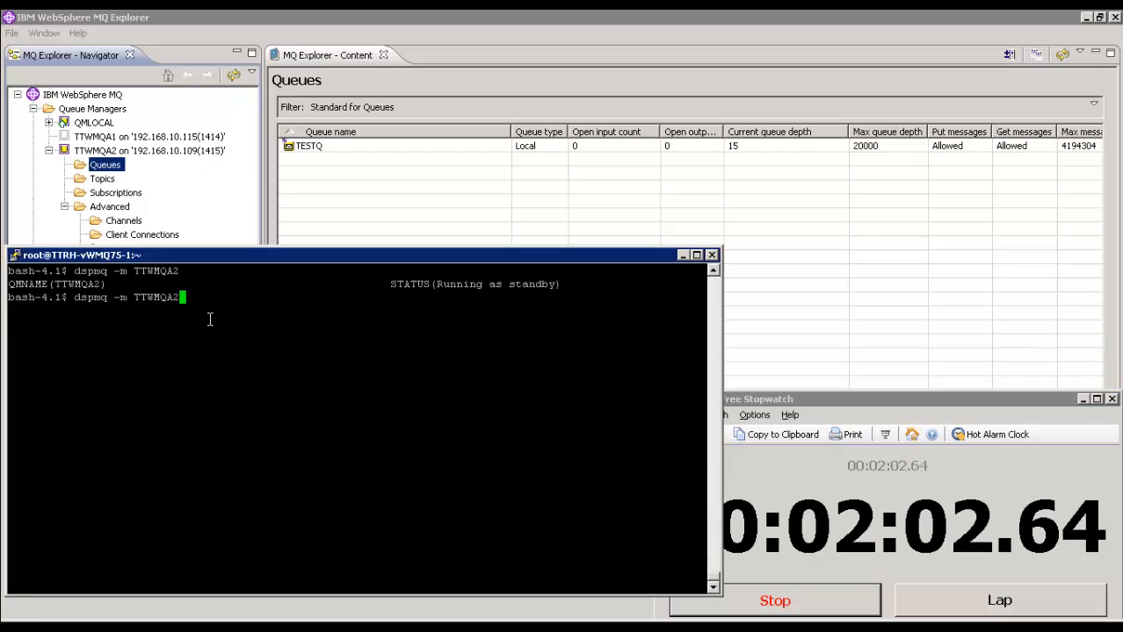
{"action": "key", "text": "Return"}
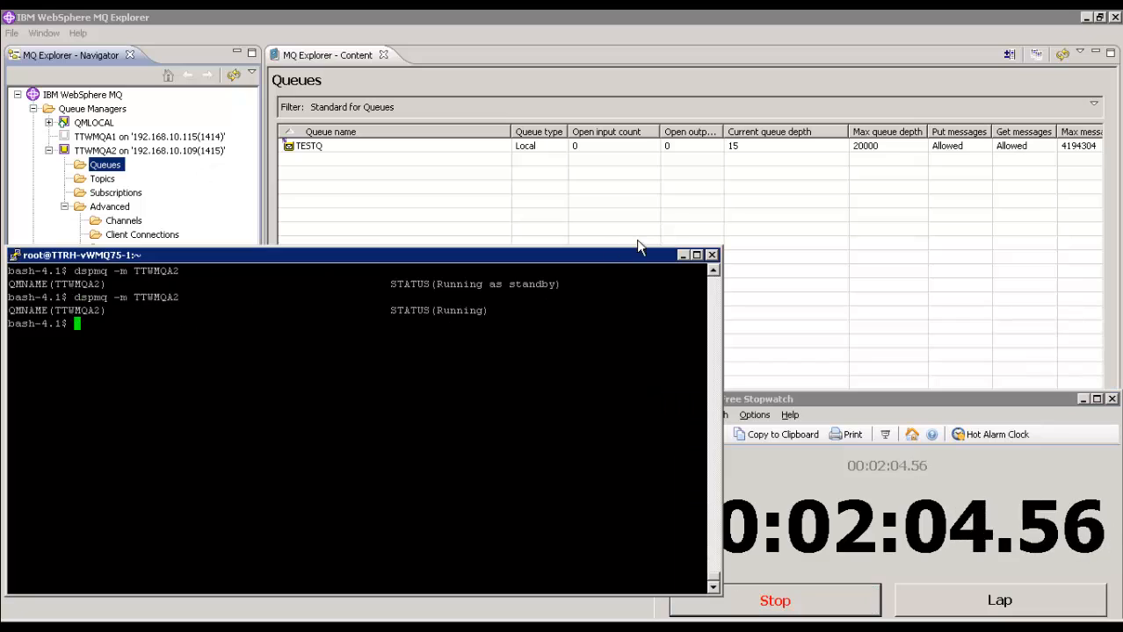
{"action": "left_click", "coordinate": [690, 188]}
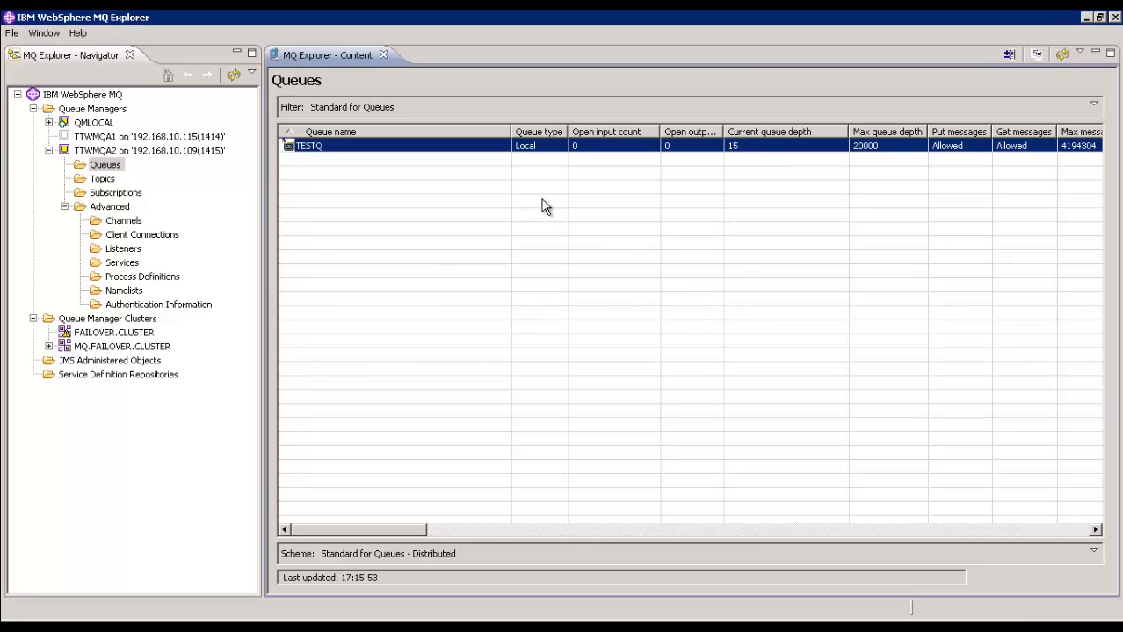
Step: Switch to Virtual User Generator and resume the paused receiver script that reads TESTQ from host 192.168.10.109
{"action": "left_click", "coordinate": [303, 618]}
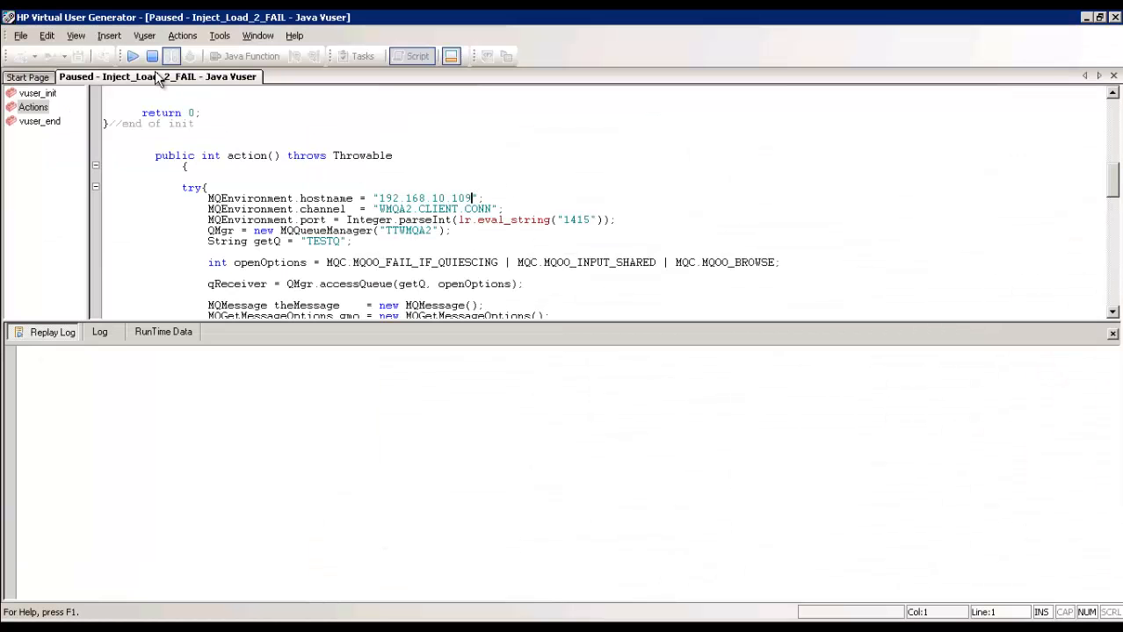
{"action": "left_click", "coordinate": [133, 55]}
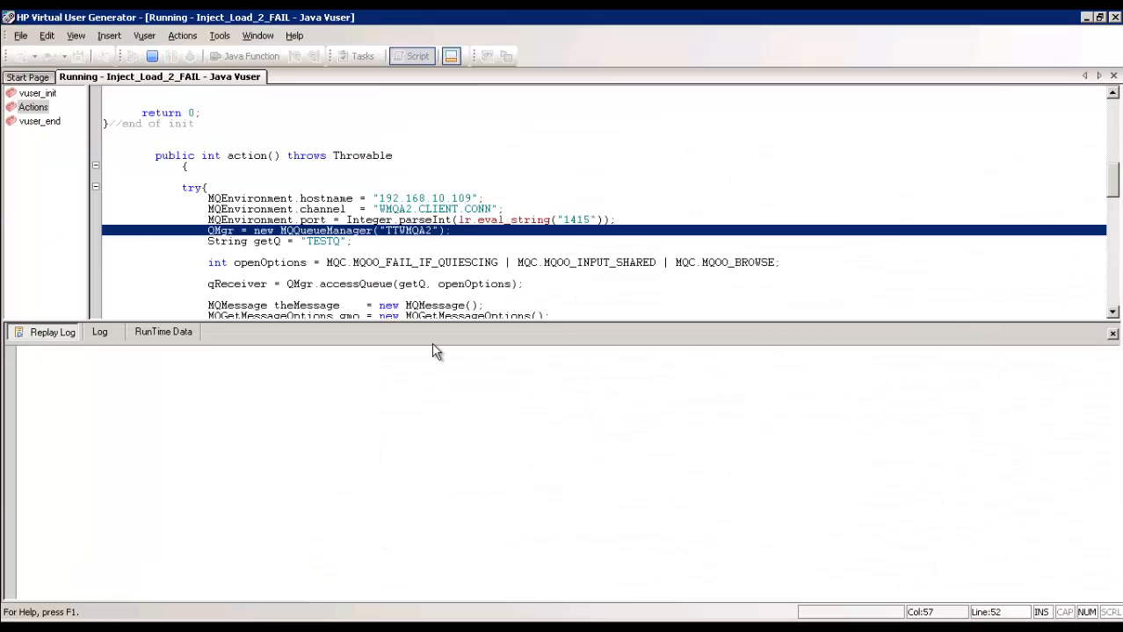